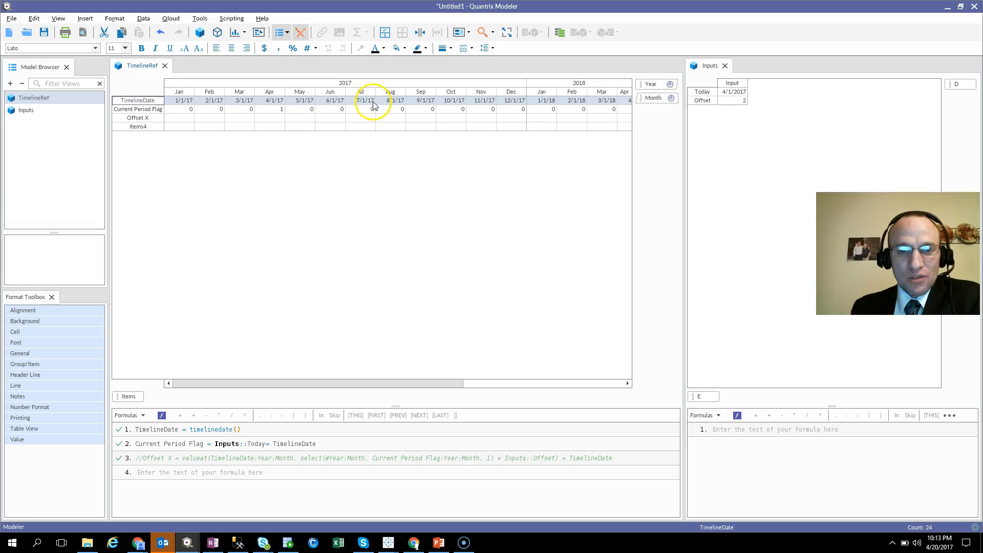
Examine the April Current Period Flag, the Today and Offset inputs, and the empty April and June cells of the Offset X row
{"action": "left_click", "coordinate": [139, 110]}
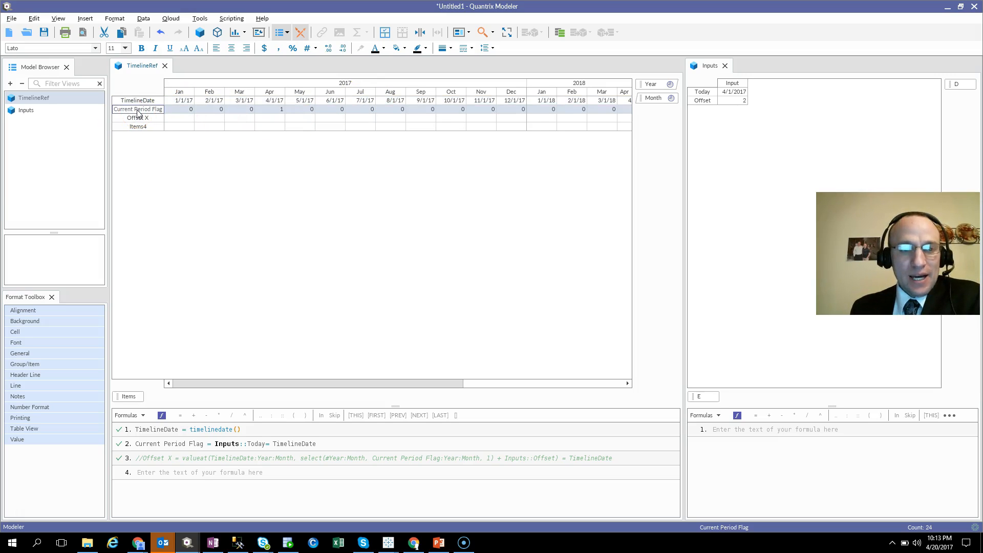
{"action": "left_click", "coordinate": [274, 110]}
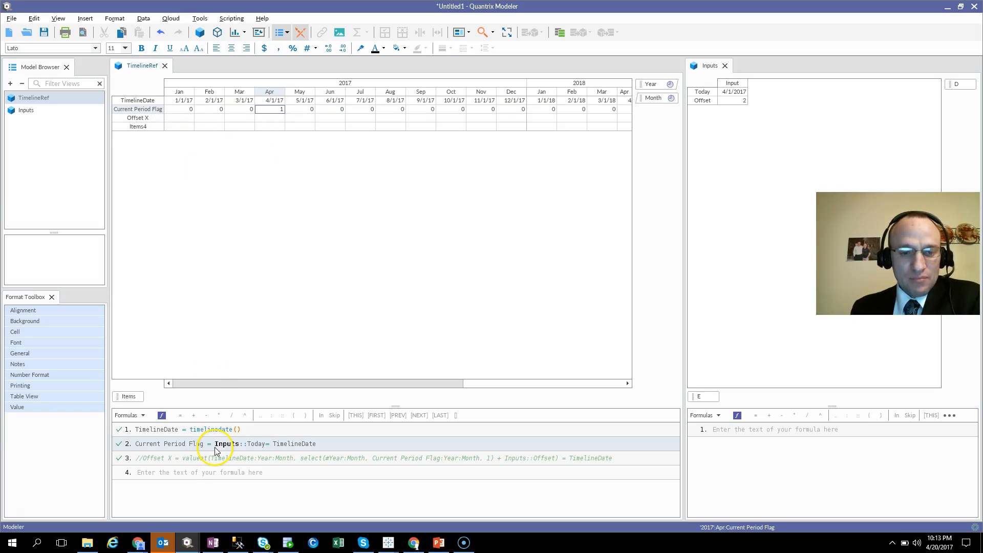
{"action": "left_click", "coordinate": [731, 95]}
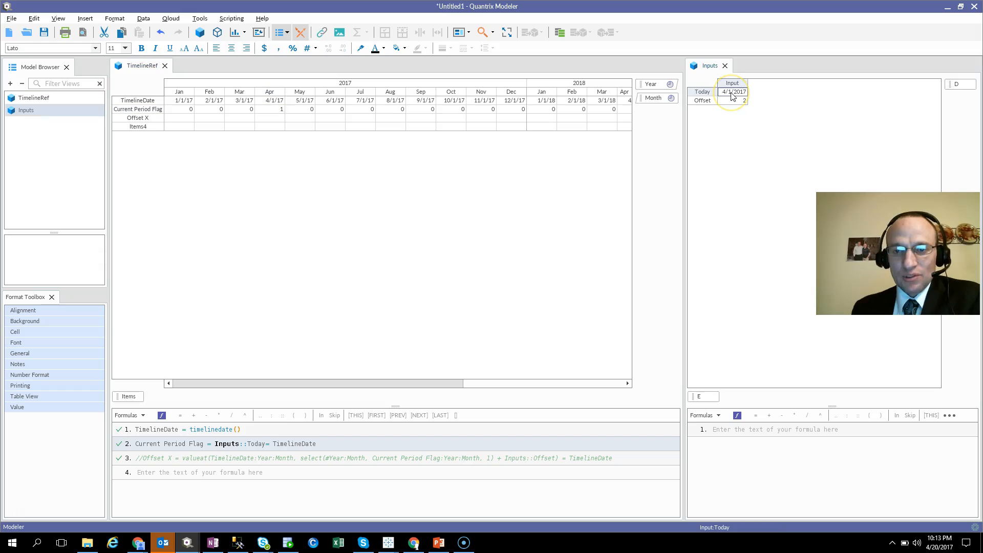
{"action": "left_click", "coordinate": [274, 102]}
{"action": "left_click", "coordinate": [275, 109]}
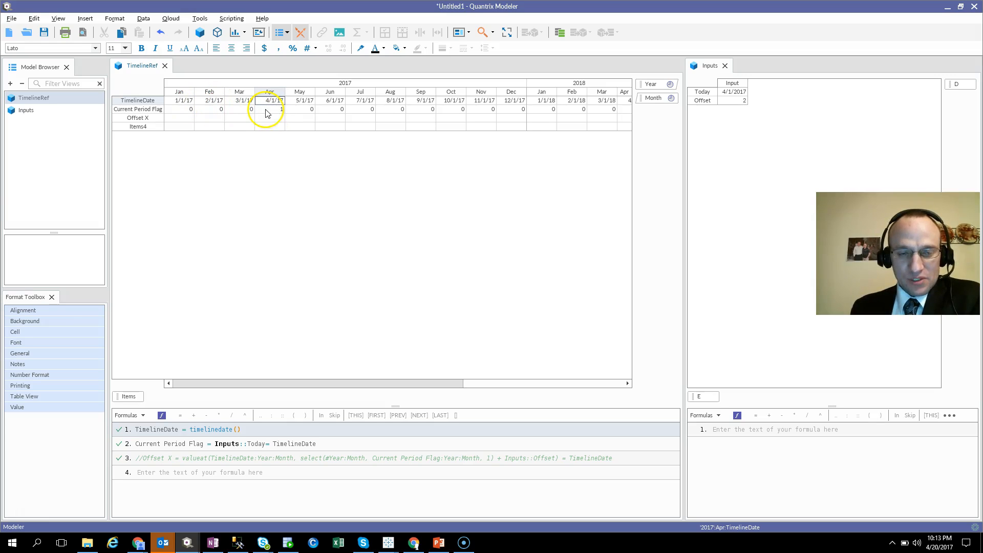
{"action": "left_click", "coordinate": [274, 112]}
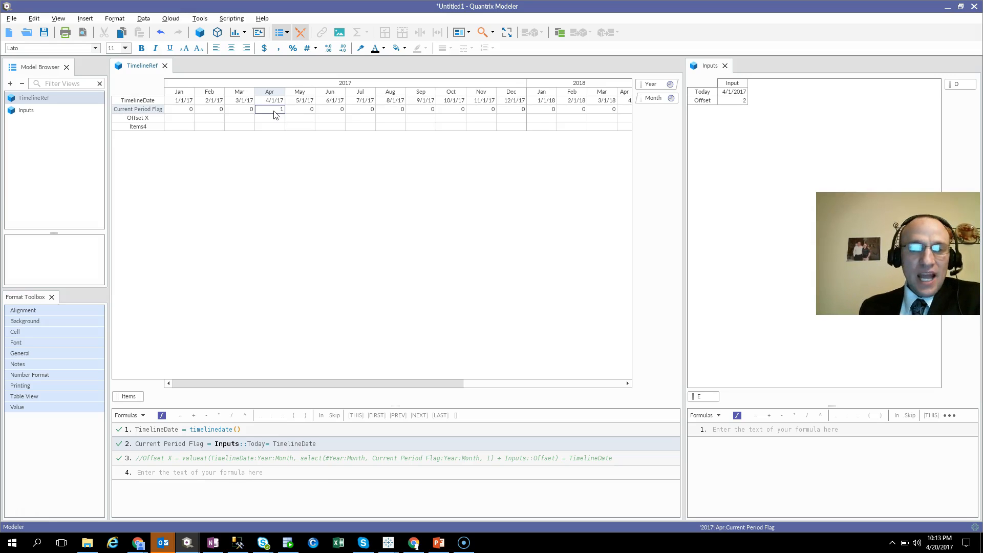
{"action": "left_click", "coordinate": [279, 122]}
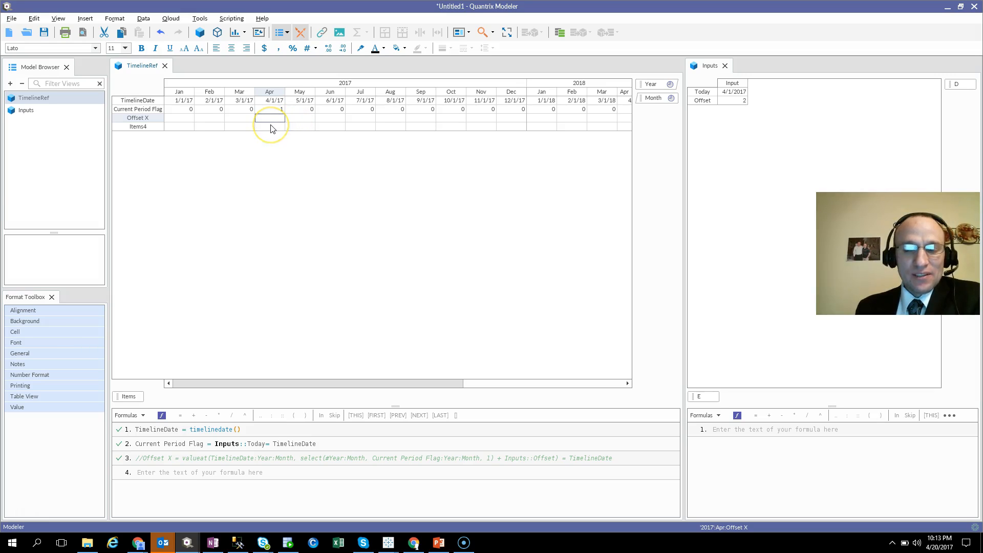
{"action": "left_click", "coordinate": [692, 105]}
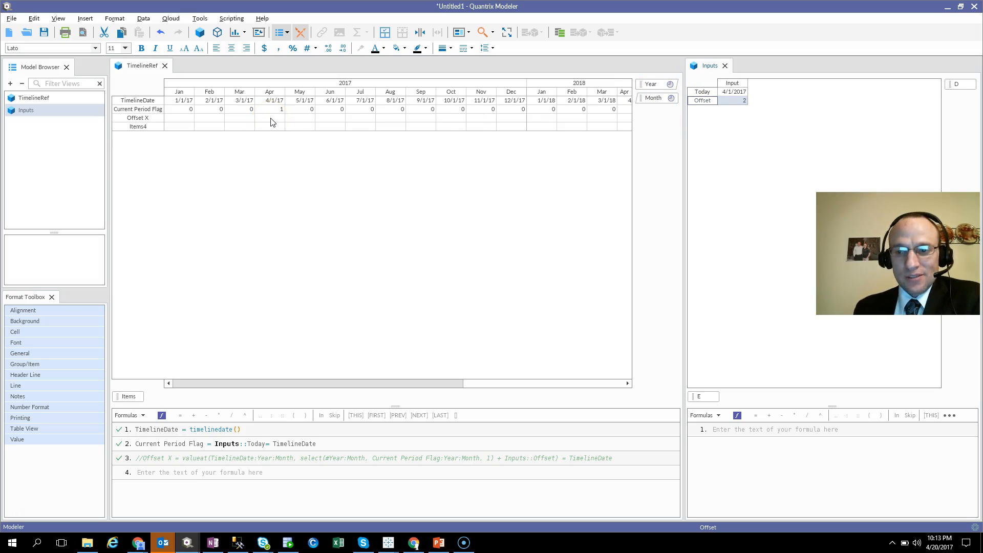
{"action": "left_click", "coordinate": [328, 118]}
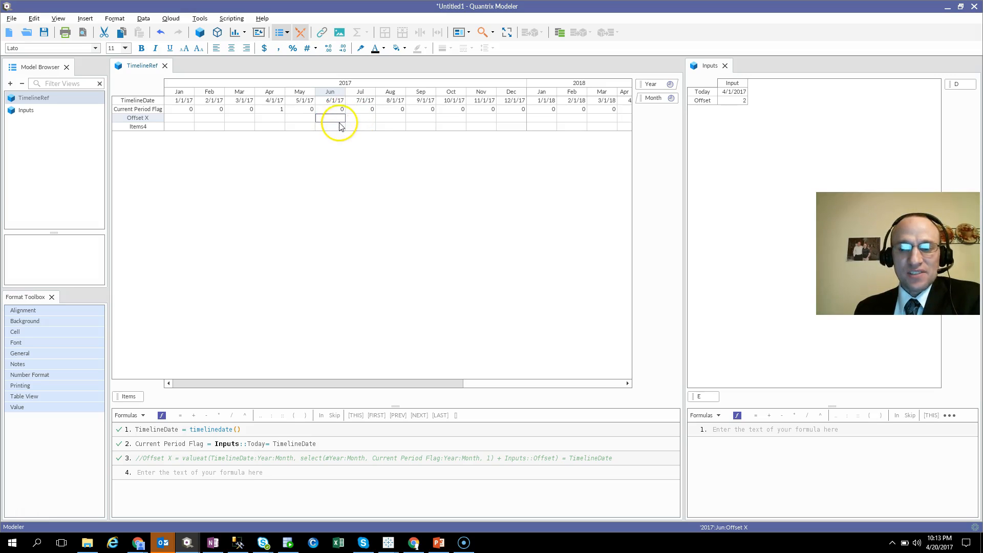
Add a formula for the Offset X row: Offset X = select(#Year:Month, Current Period Flag:Year:Month, 1)
{"action": "left_click", "coordinate": [150, 119]}
{"action": "type", "text": "= "}
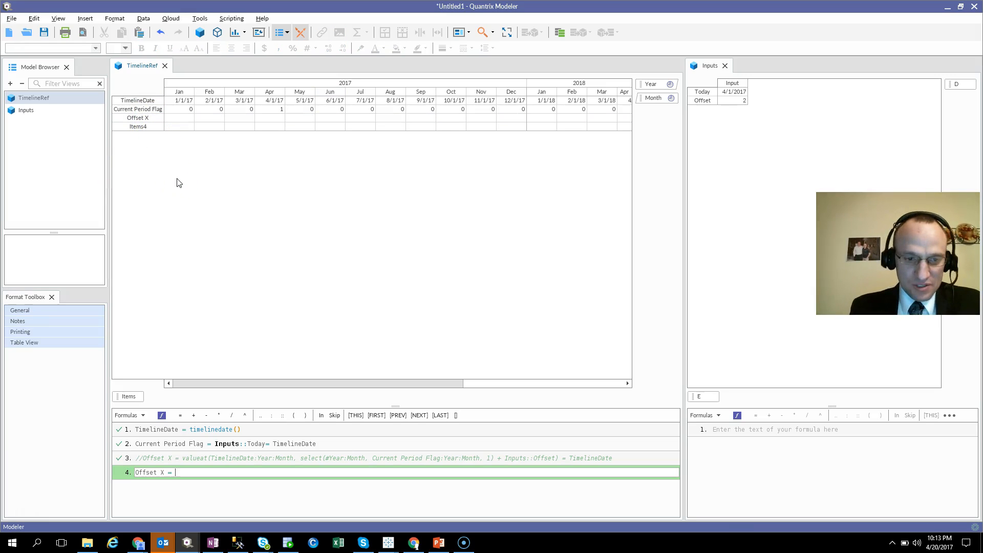
{"action": "type", "text": "select"}
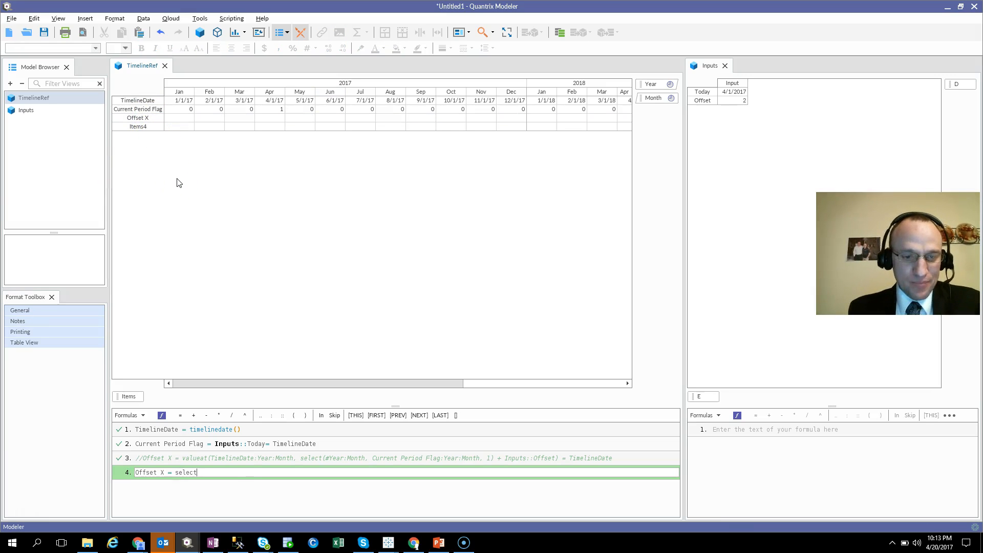
{"action": "type", "text": "(#Year:month"}
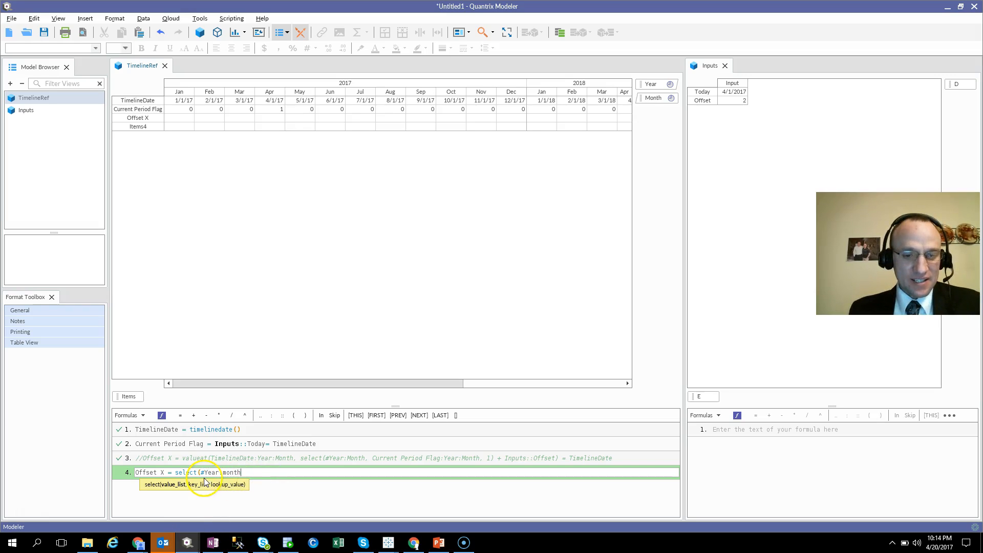
{"action": "type", "text": ","}
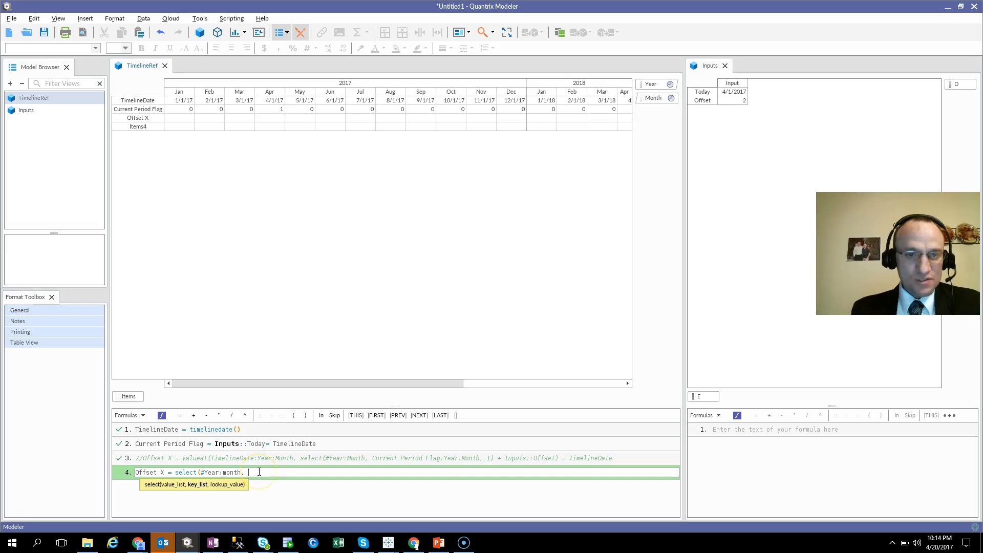
{"action": "left_click", "coordinate": [150, 110]}
{"action": "type", "text": ":"}
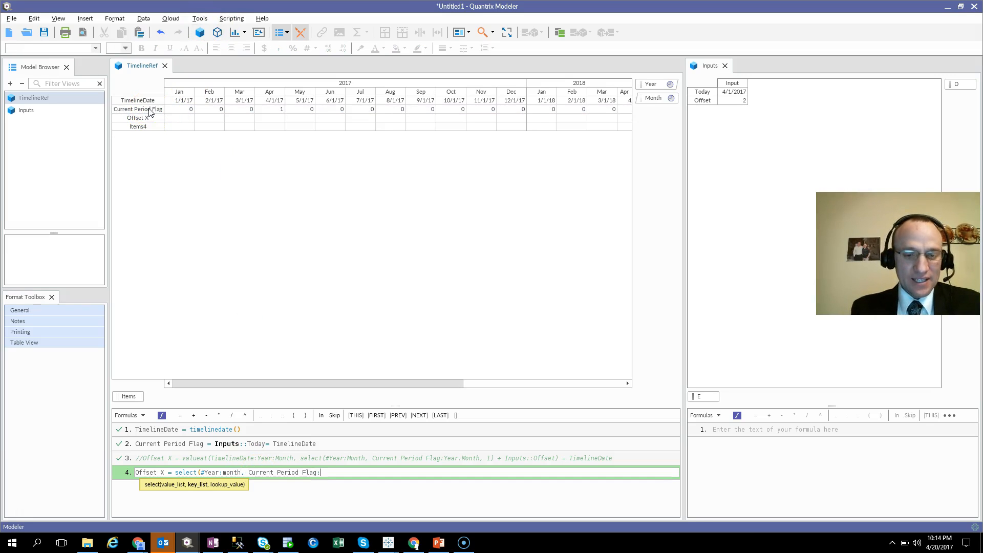
{"action": "type", "text": "Year:Month"}
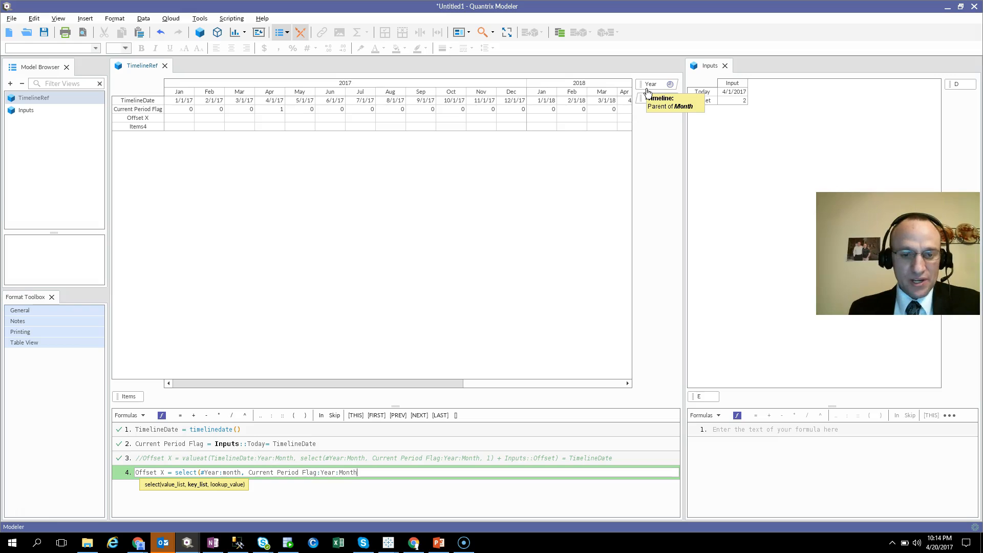
{"action": "type", "text": ","}
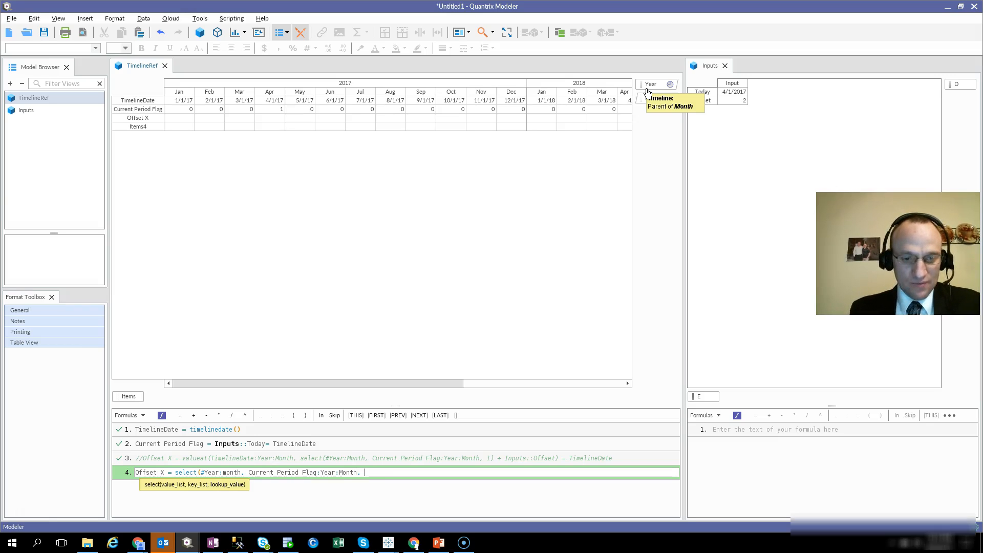
{"action": "type", "text": " 1"}
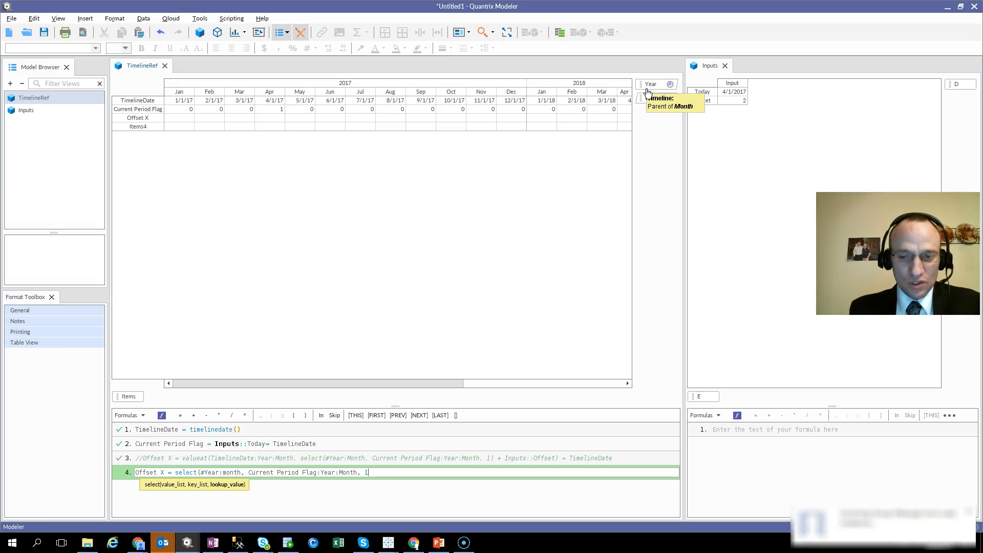
{"action": "type", "text": ")"}
{"action": "key", "text": "Return"}
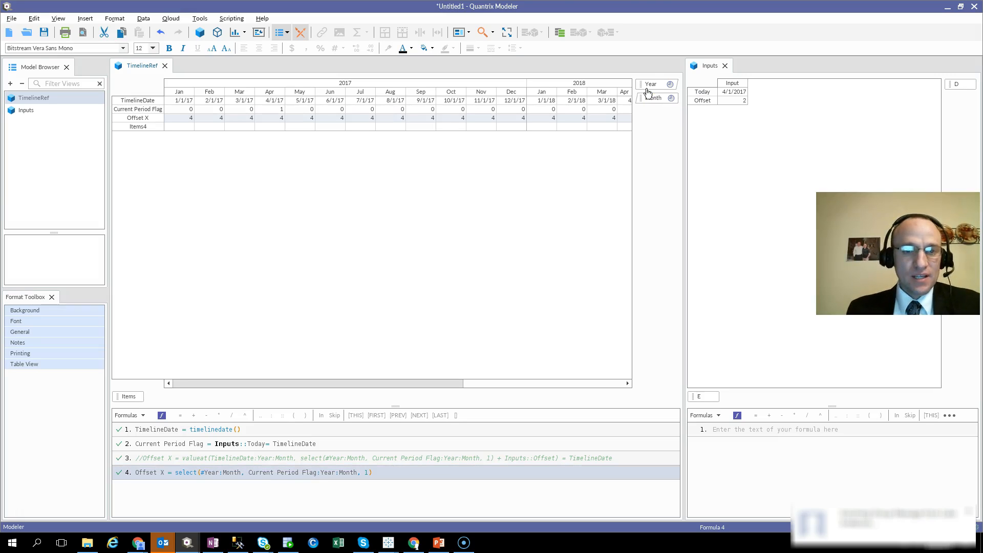
Set the Today input to 6/1/2017, comparing the Current Period Flag and Offset X rows across the months before and after the change
{"action": "left_click", "coordinate": [272, 120]}
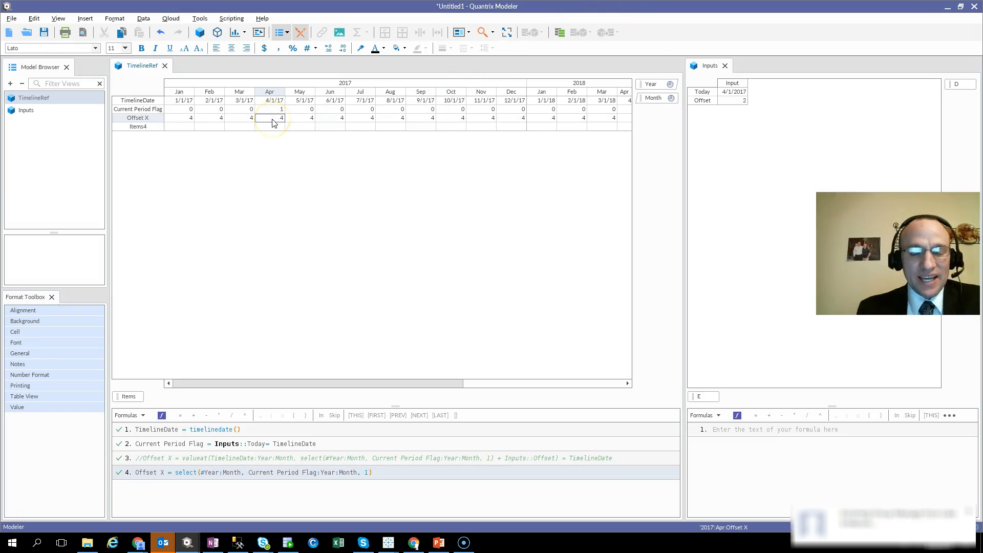
{"action": "left_click_drag", "start_coordinate": [185, 109], "coordinate": [258, 109]}
{"action": "left_click", "coordinate": [269, 92]}
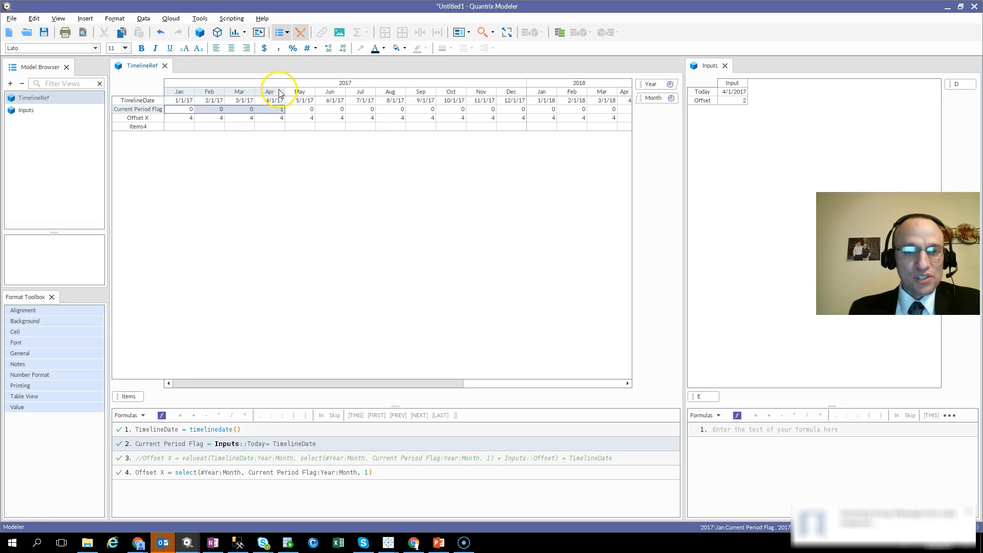
{"action": "left_click", "coordinate": [268, 117]}
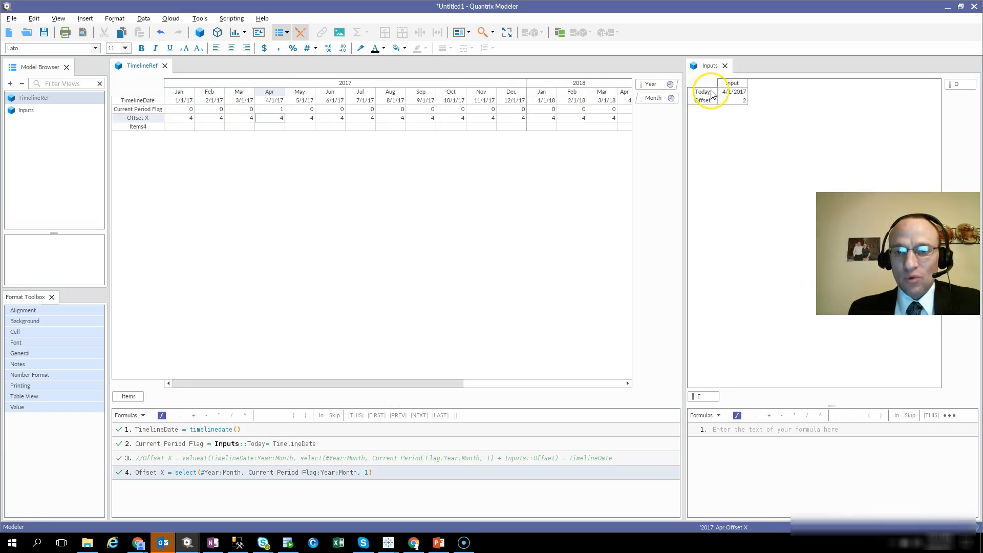
{"action": "left_click", "coordinate": [730, 95]}
{"action": "type", "text": "6/1/2017"}
{"action": "key", "text": "Return"}
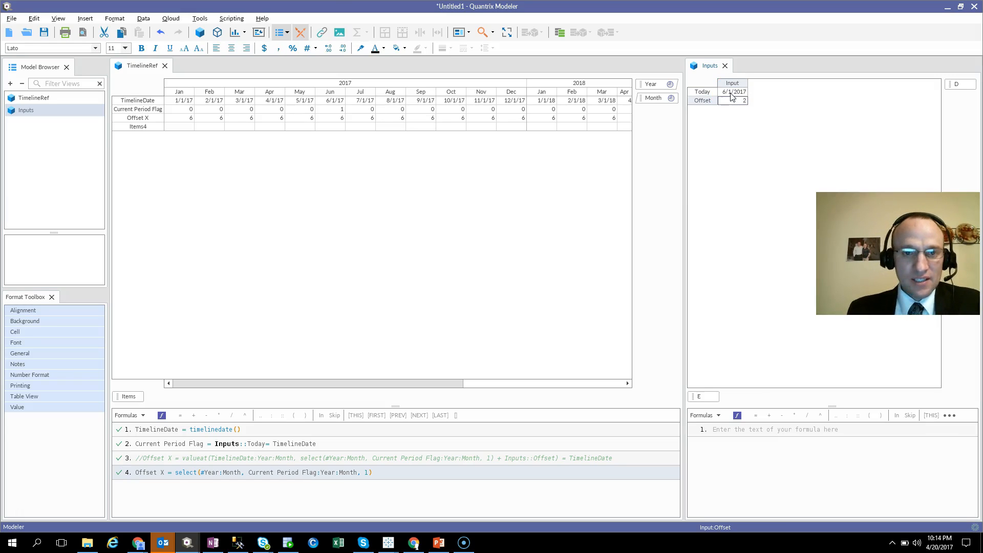
{"action": "left_click", "coordinate": [334, 110]}
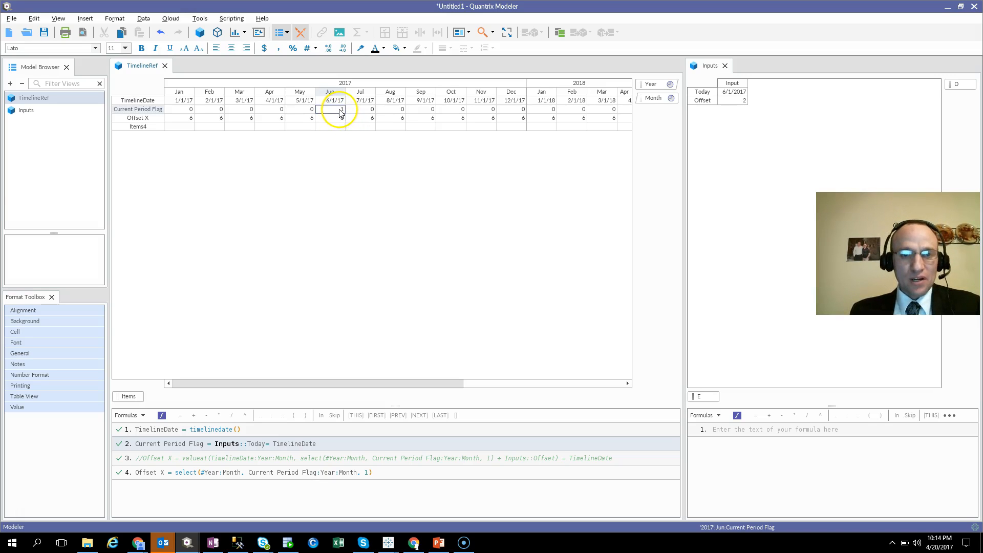
{"action": "left_click_drag", "start_coordinate": [340, 112], "coordinate": [304, 110]}
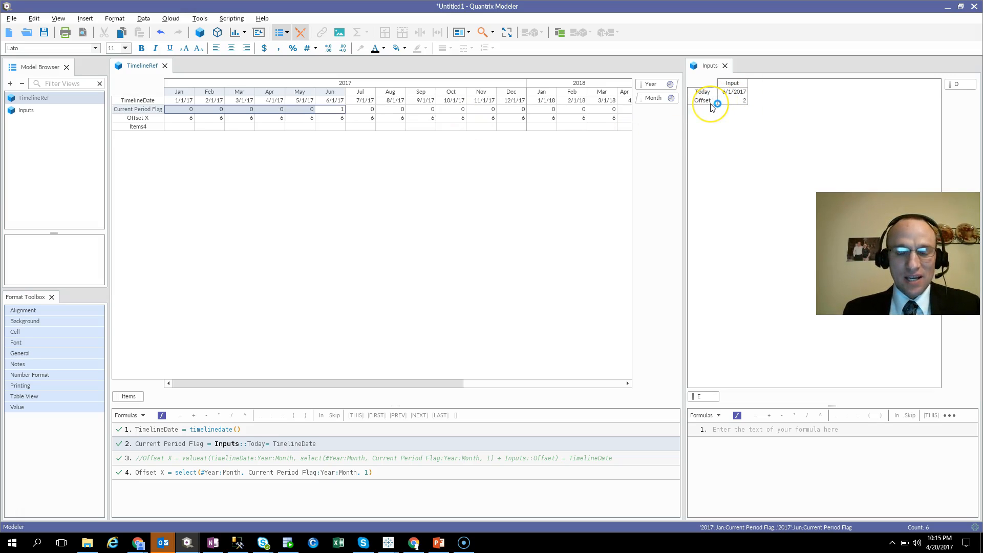
Extend the Offset X formula to valueat(TimelineDate:Year:Month, select(#Year:Month, Current Period Flag:Year:Month, 1) + Inputs::Input:Offset)
{"action": "left_click", "coordinate": [179, 474]}
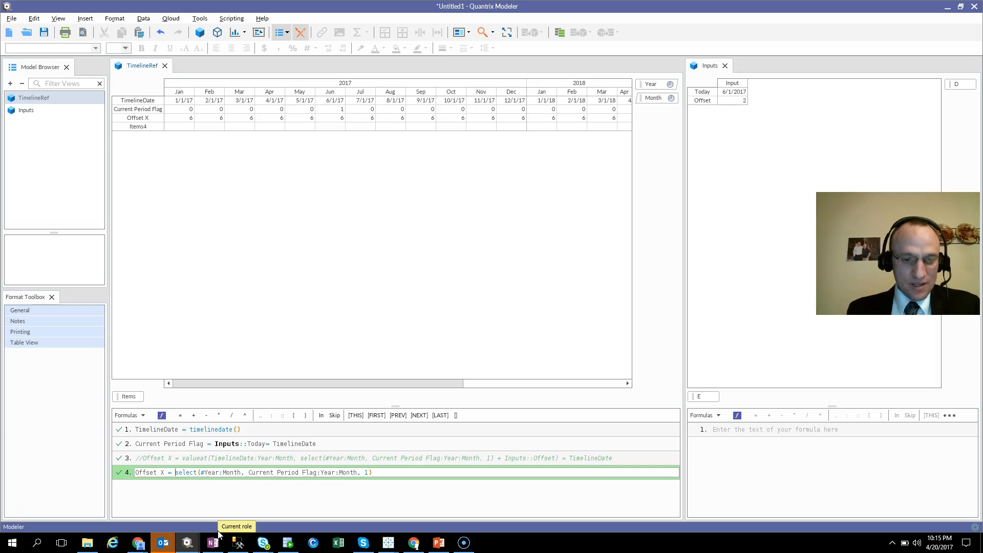
{"action": "type", "text": "valueat"}
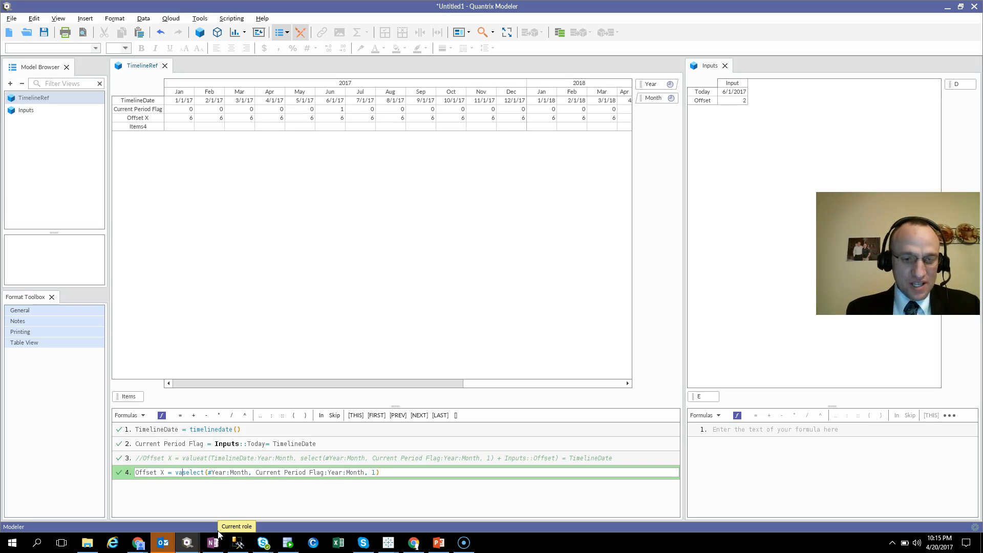
{"action": "type", "text": "("}
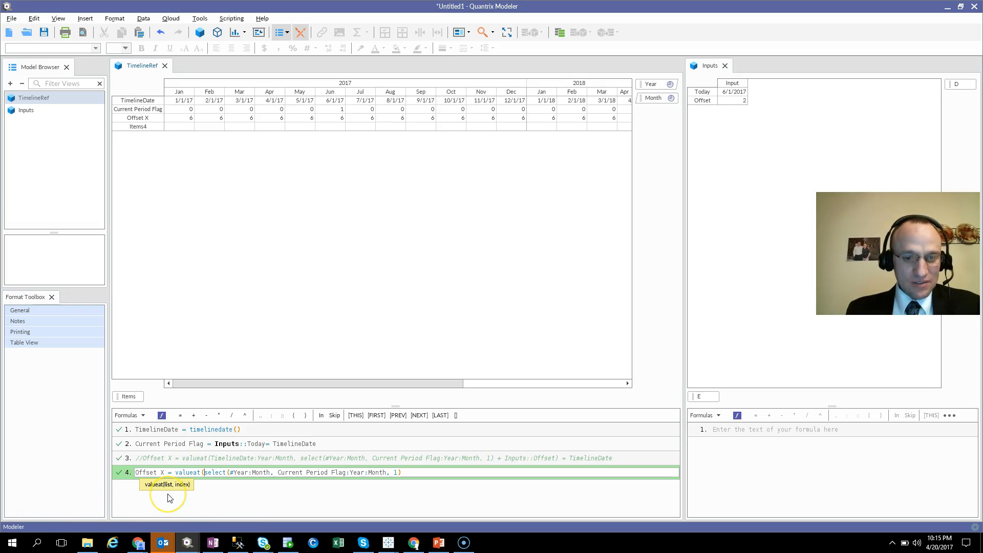
{"action": "left_click", "coordinate": [147, 100]}
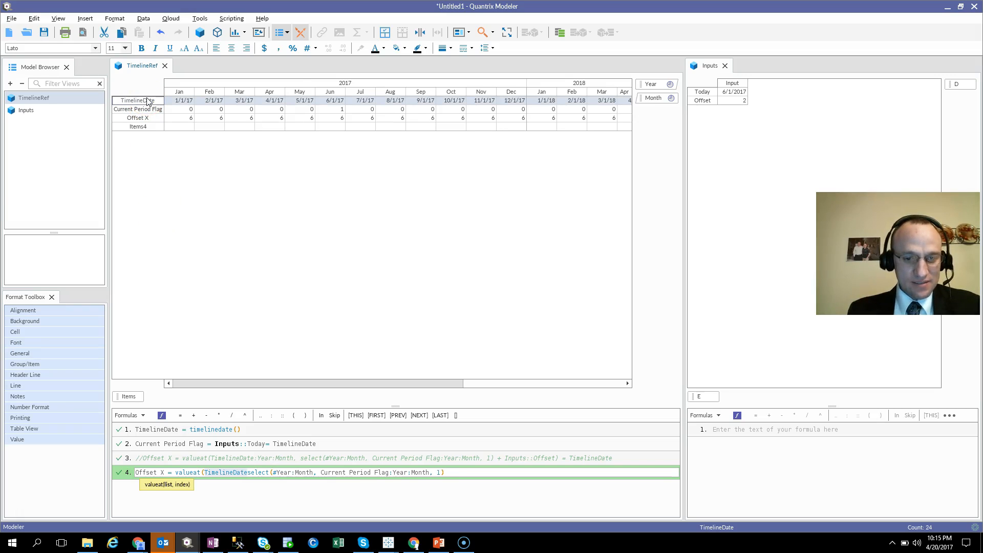
{"action": "type", "text": ":year:mont"}
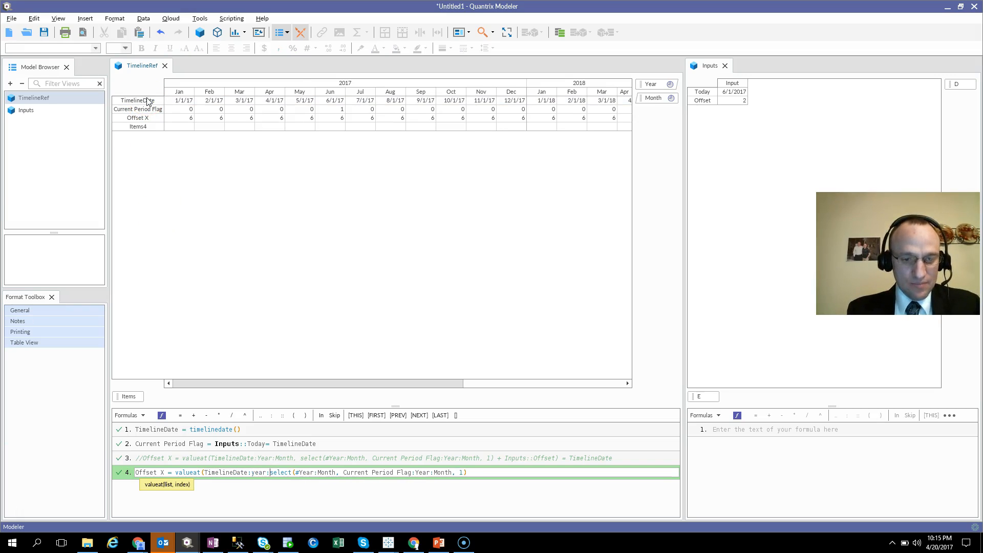
{"action": "type", "text": "h,"}
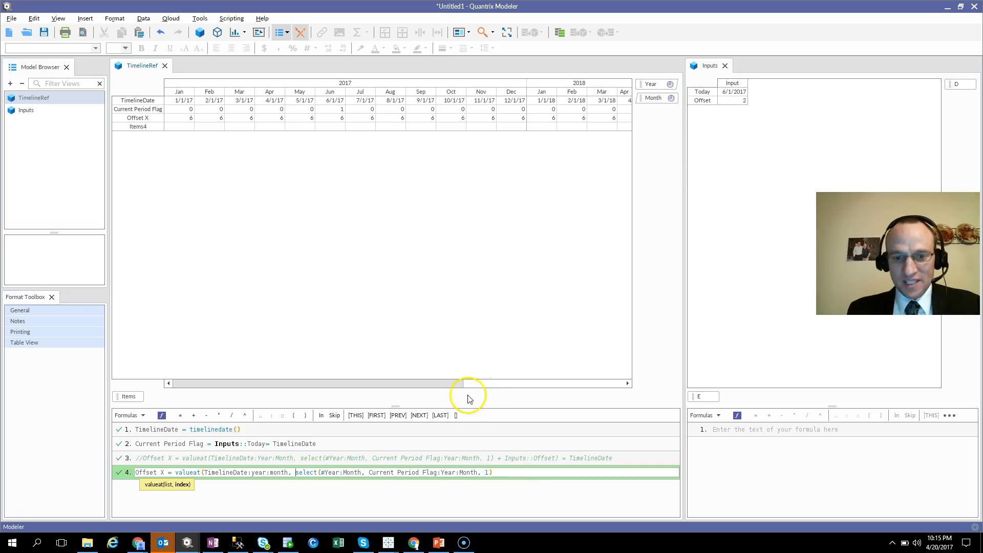
{"action": "left_click", "coordinate": [510, 472]}
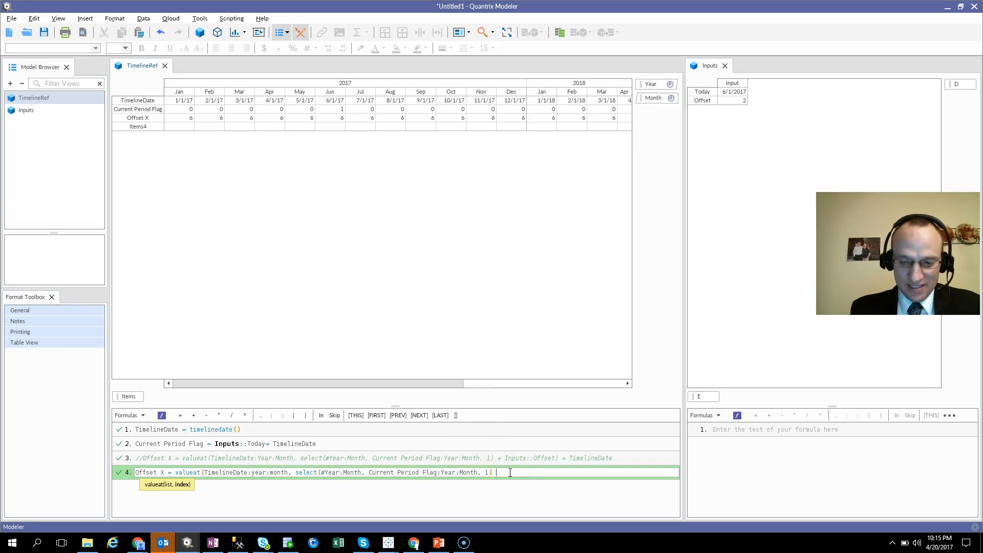
{"action": "left_click", "coordinate": [732, 101]}
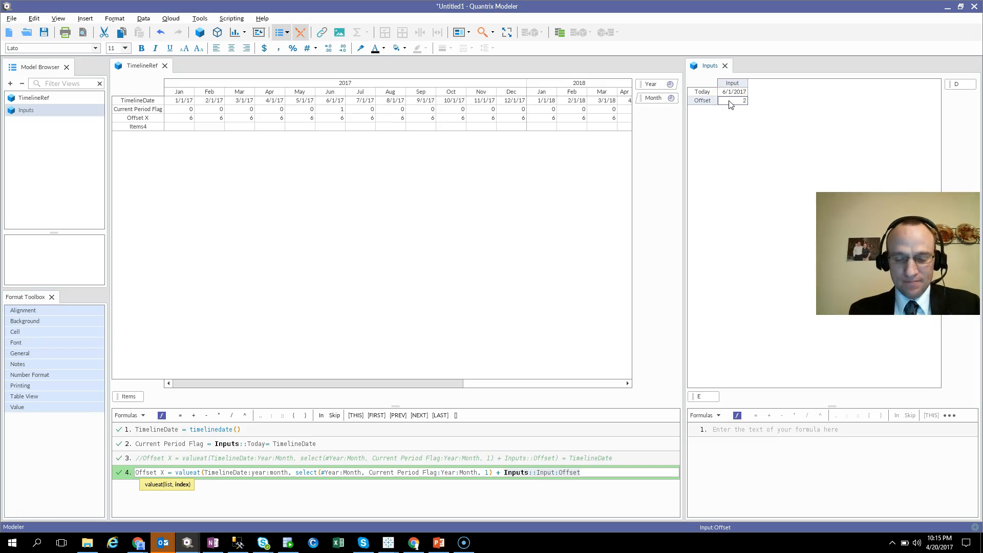
{"action": "type", "text": ")"}
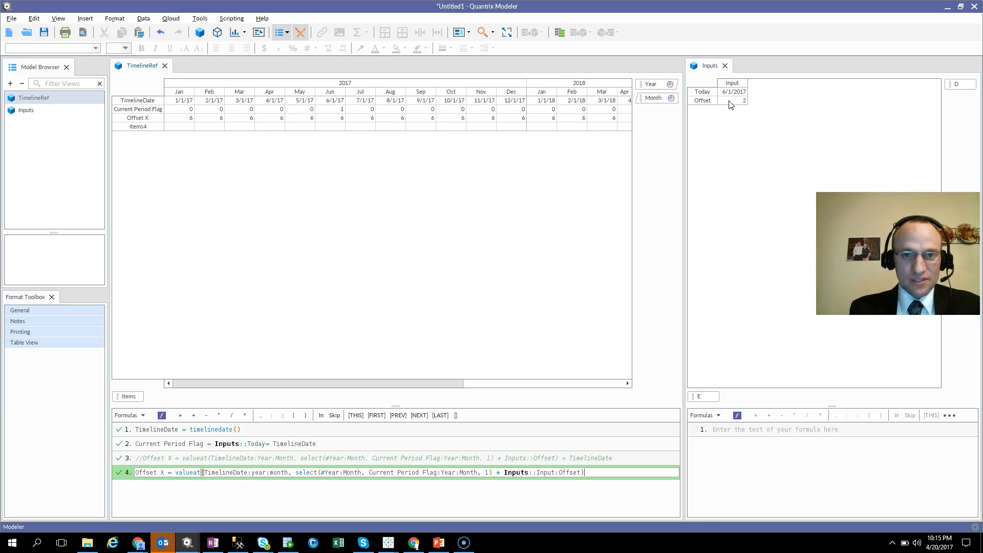
{"action": "key", "text": "Return"}
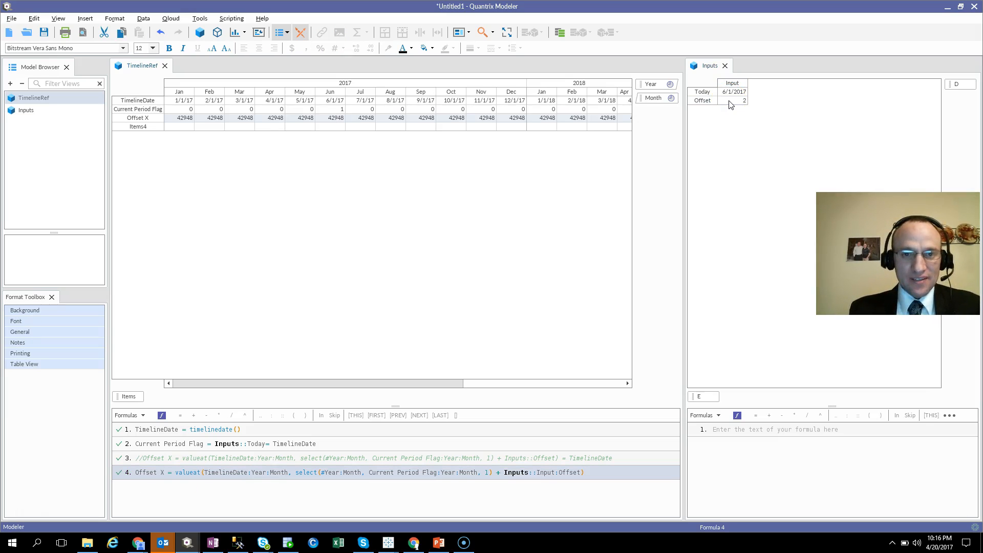
Format the Offset X row with the *1/8/16 date format and check its August 2017 cell
{"action": "left_click", "coordinate": [158, 120]}
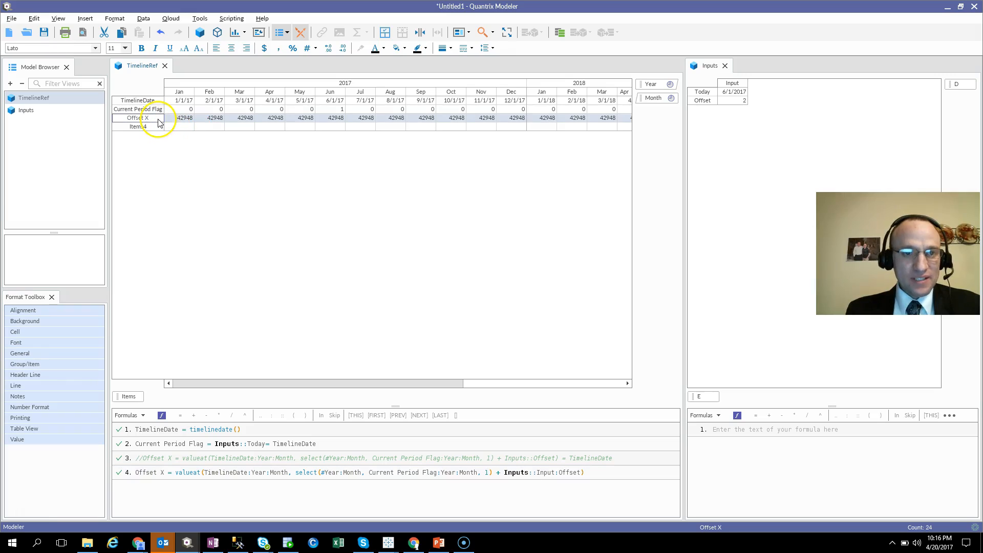
{"action": "left_click", "coordinate": [316, 48]}
{"action": "mouse_move", "coordinate": [331, 106]}
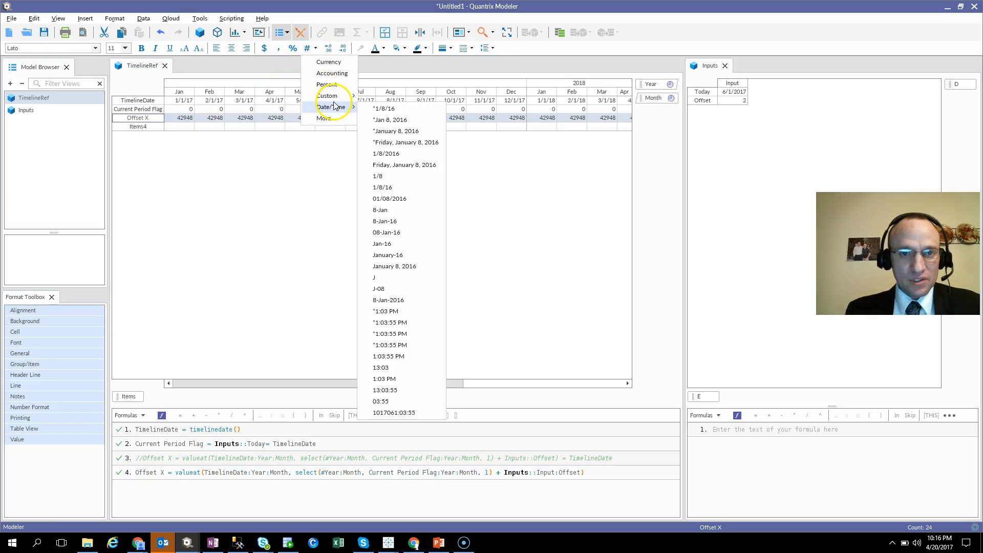
{"action": "left_click", "coordinate": [394, 109]}
{"action": "left_click", "coordinate": [390, 118]}
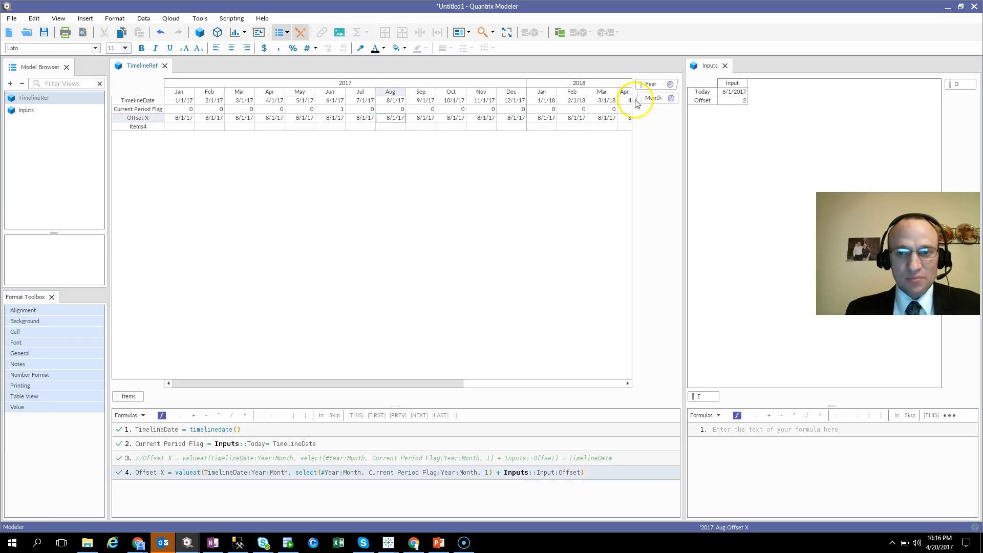
Test the Offset X formula by setting the Offset input to 4 and then to 11
{"action": "left_click", "coordinate": [732, 101]}
{"action": "type", "text": "4"}
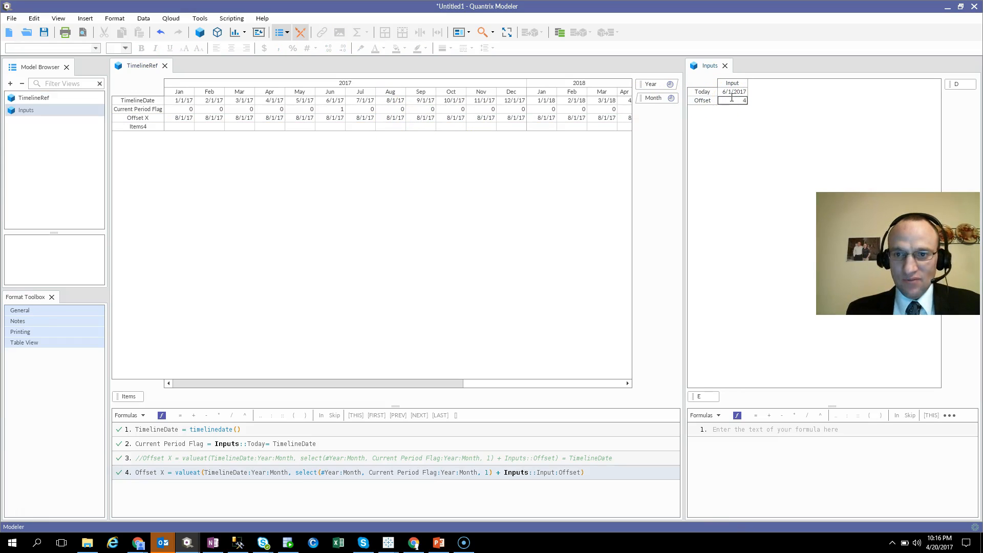
{"action": "key", "text": "Return"}
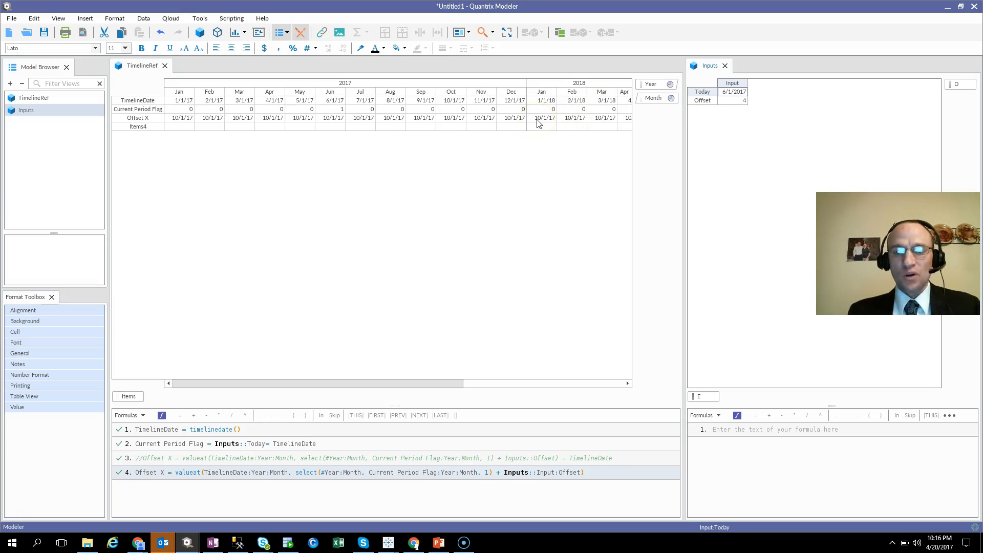
{"action": "left_click", "coordinate": [724, 102]}
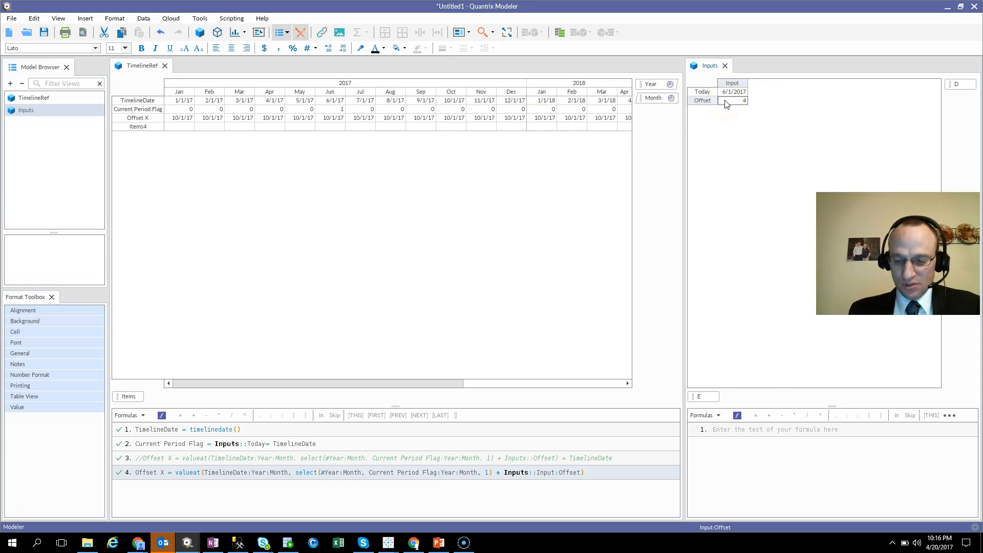
{"action": "type", "text": "11"}
{"action": "key", "text": "Return"}
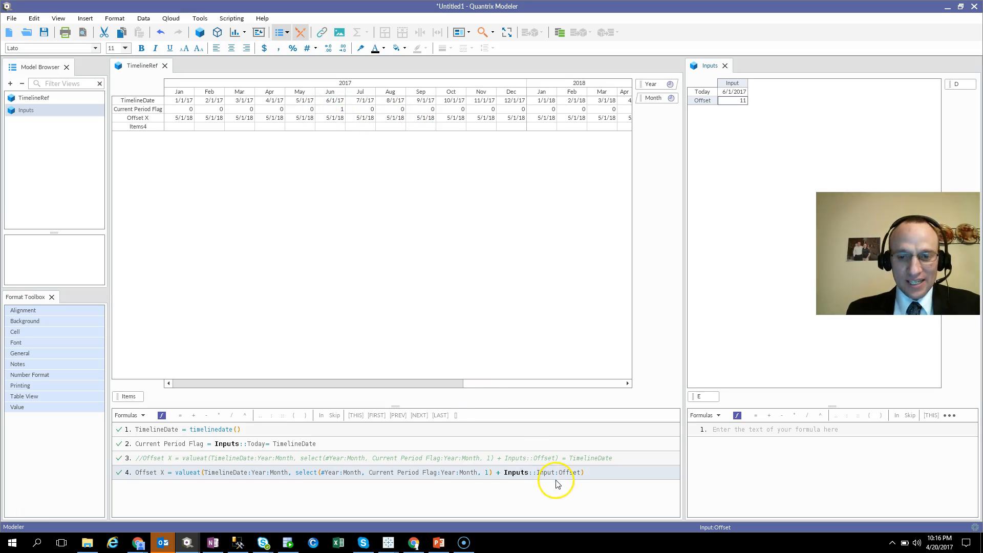
Append = TimelineDate to the end of the active Offset X formula so it compares each period's date
{"action": "left_click", "coordinate": [602, 473]}
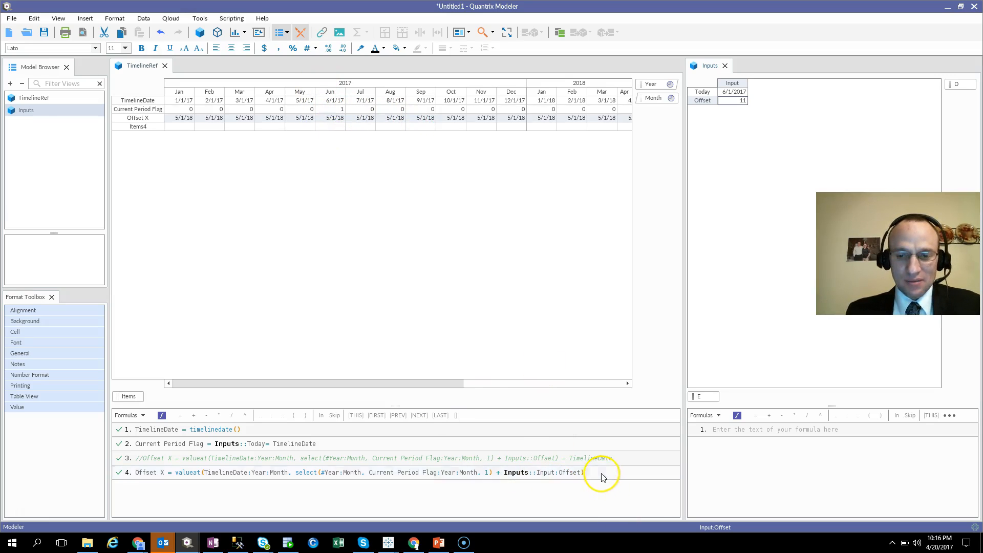
{"action": "type", "text": "="}
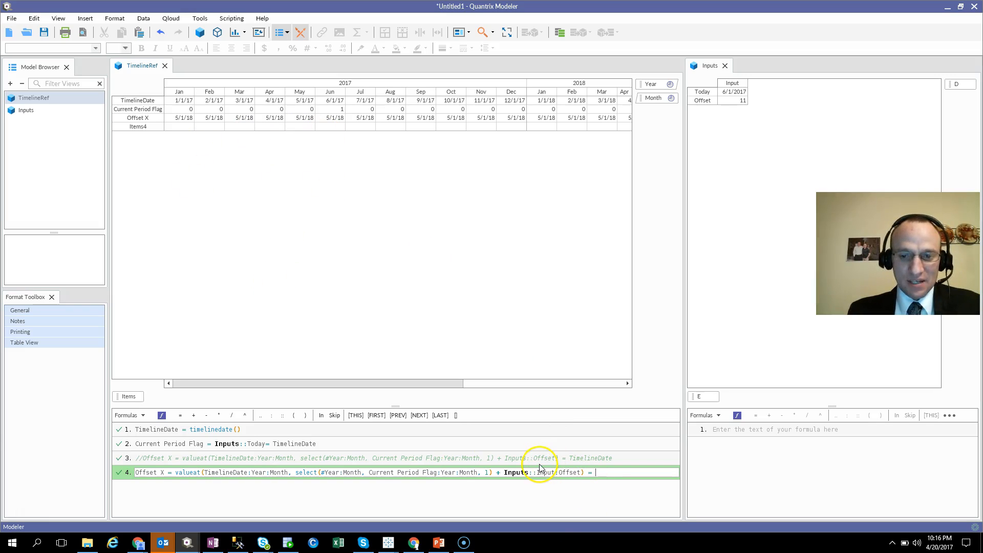
{"action": "left_click", "coordinate": [148, 101]}
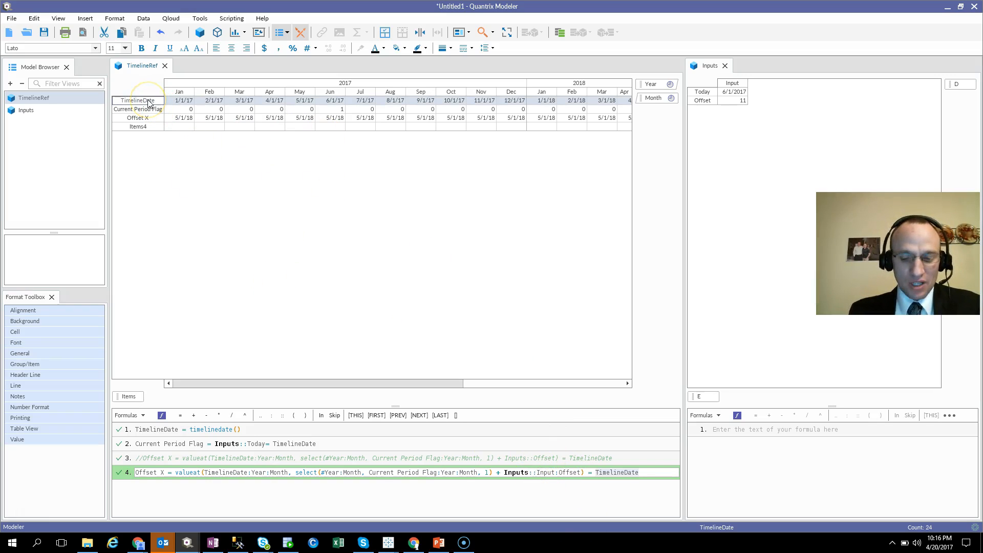
{"action": "key", "text": "Return"}
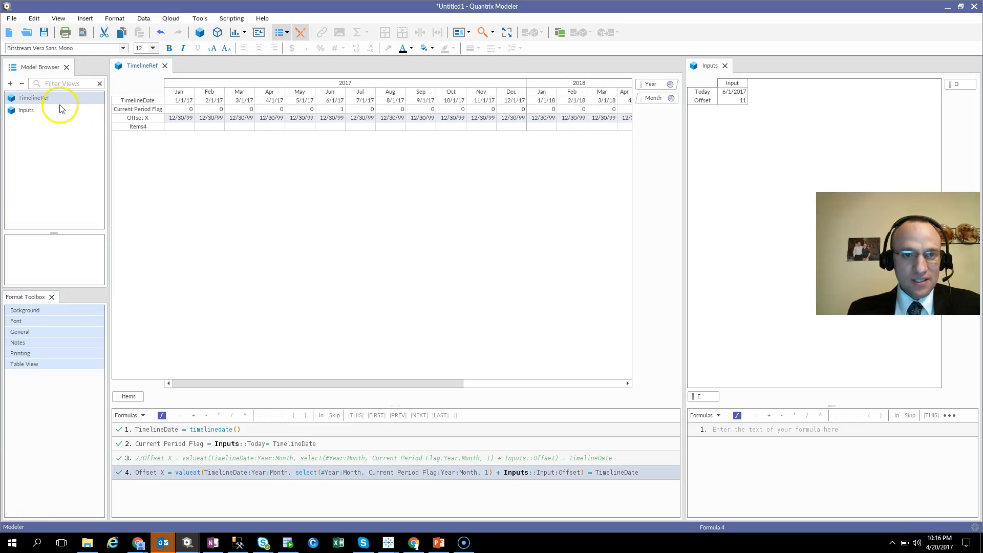
Apply the comma number format to the Offset X row and check its May 2018 cell against TimelineDate
{"action": "left_click", "coordinate": [149, 118]}
{"action": "left_click", "coordinate": [278, 50]}
{"action": "left_click", "coordinate": [278, 53]}
{"action": "left_click_drag", "start_coordinate": [427, 379], "coordinate": [505, 391]}
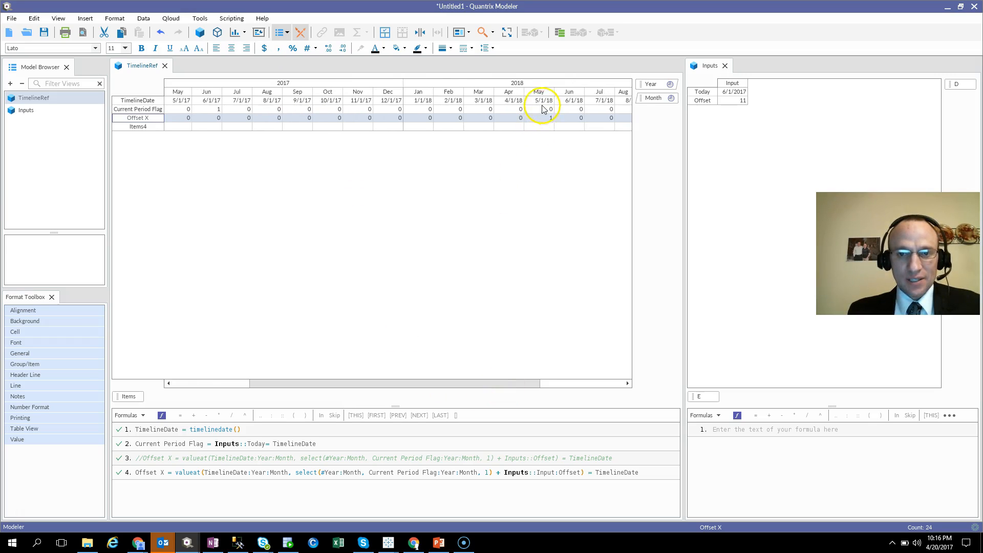
{"action": "left_click", "coordinate": [543, 119]}
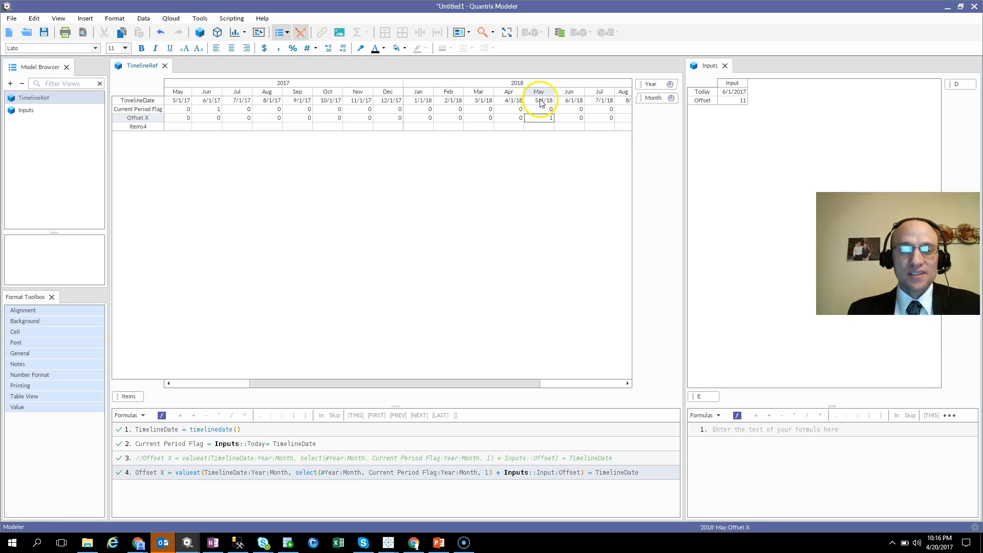
{"action": "left_click", "coordinate": [541, 100]}
Set the Offset input to 3 and check the September 2017 cell of the Offset X row
{"action": "left_click", "coordinate": [740, 102]}
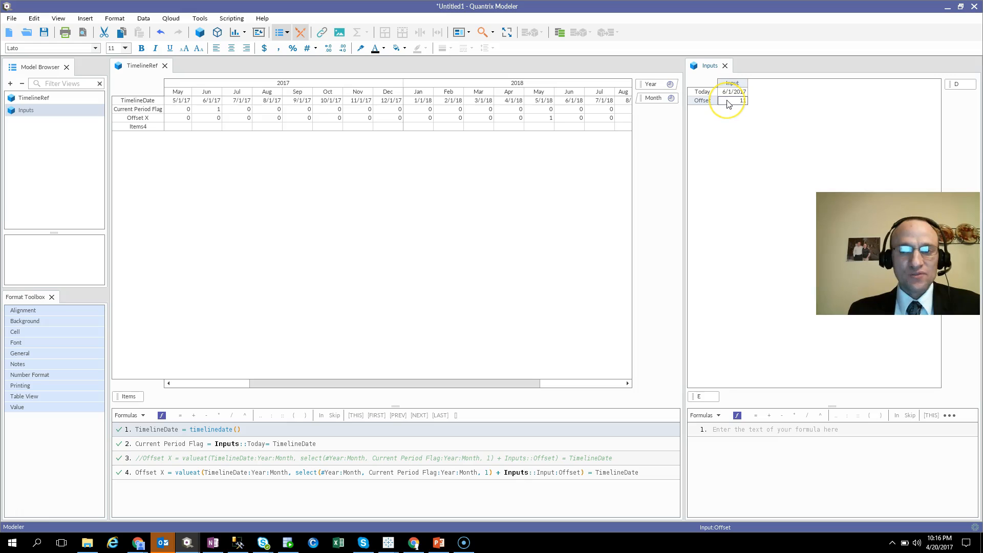
{"action": "type", "text": "3"}
{"action": "key", "text": "Return"}
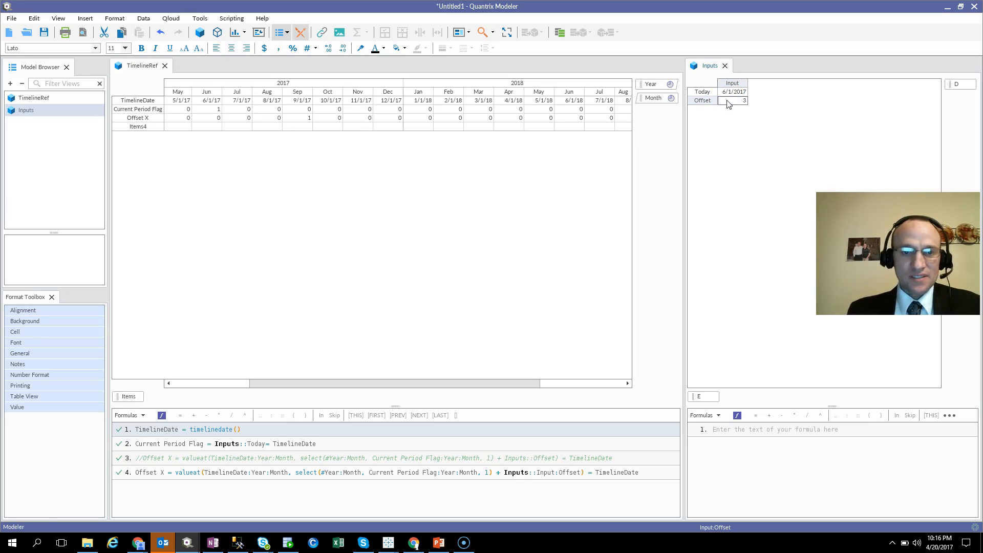
{"action": "left_click", "coordinate": [299, 117]}
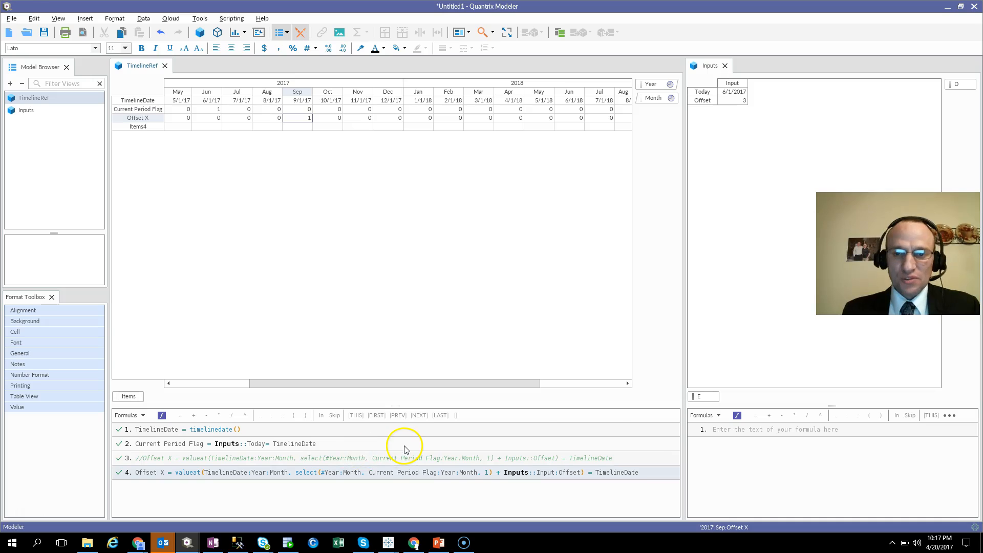
Switch to the PowerPoint presentation with the contact slide
{"action": "key", "text": "alt+Tab"}
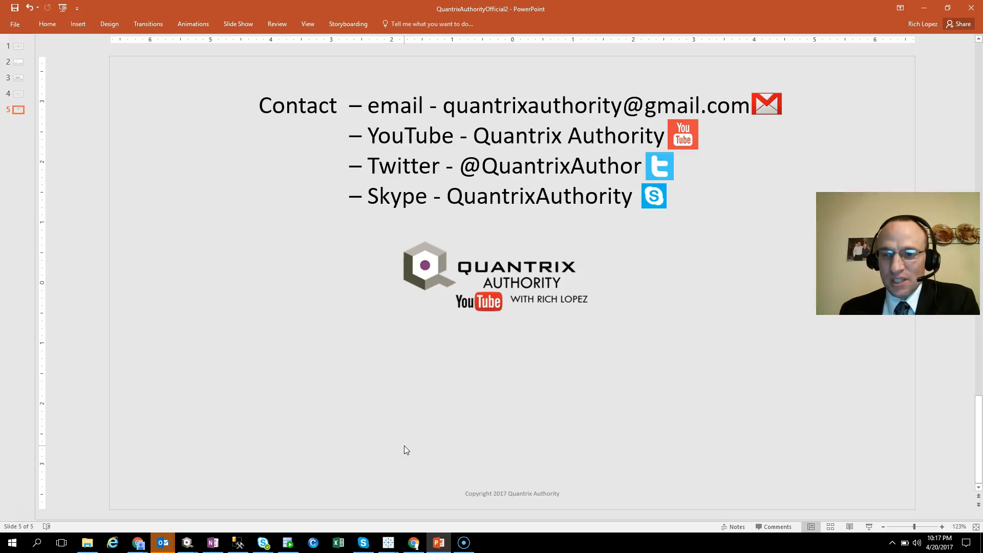